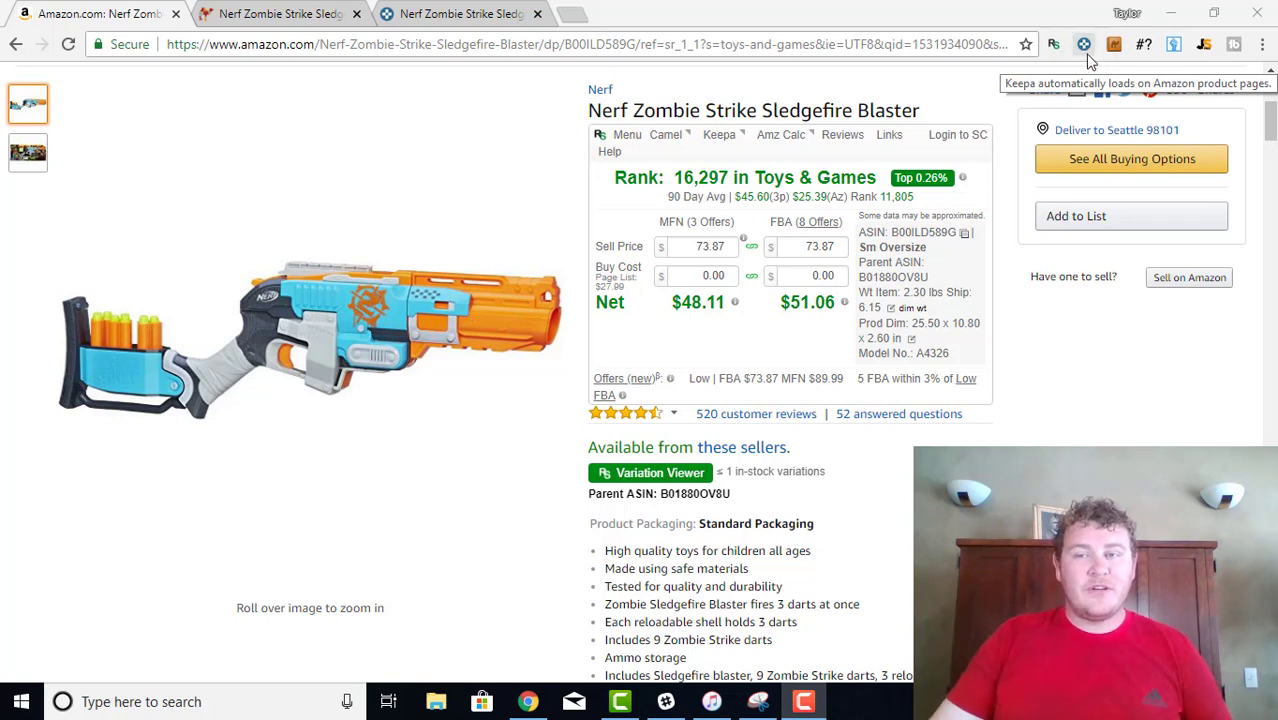
Check a full year of the blaster's price history in the Camelizer popup.
click(1115, 50)
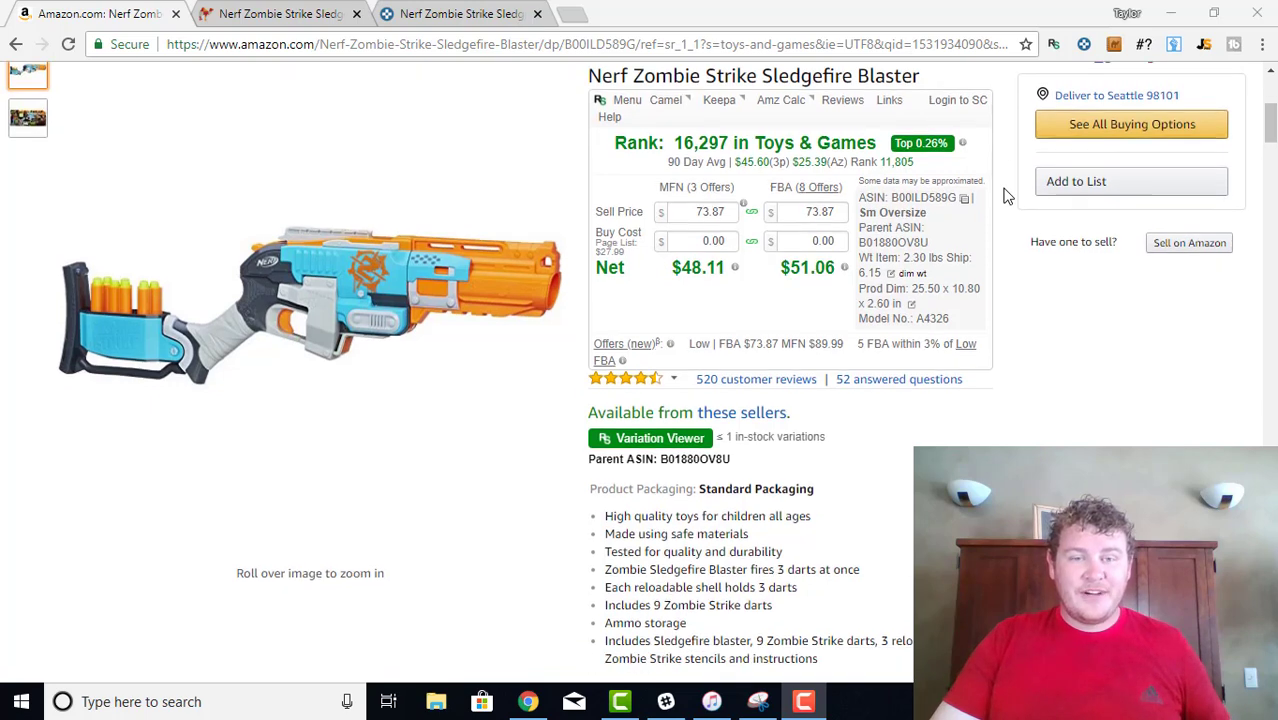
scroll(1005, 192, down, 3)
scroll(1005, 192, down, 5)
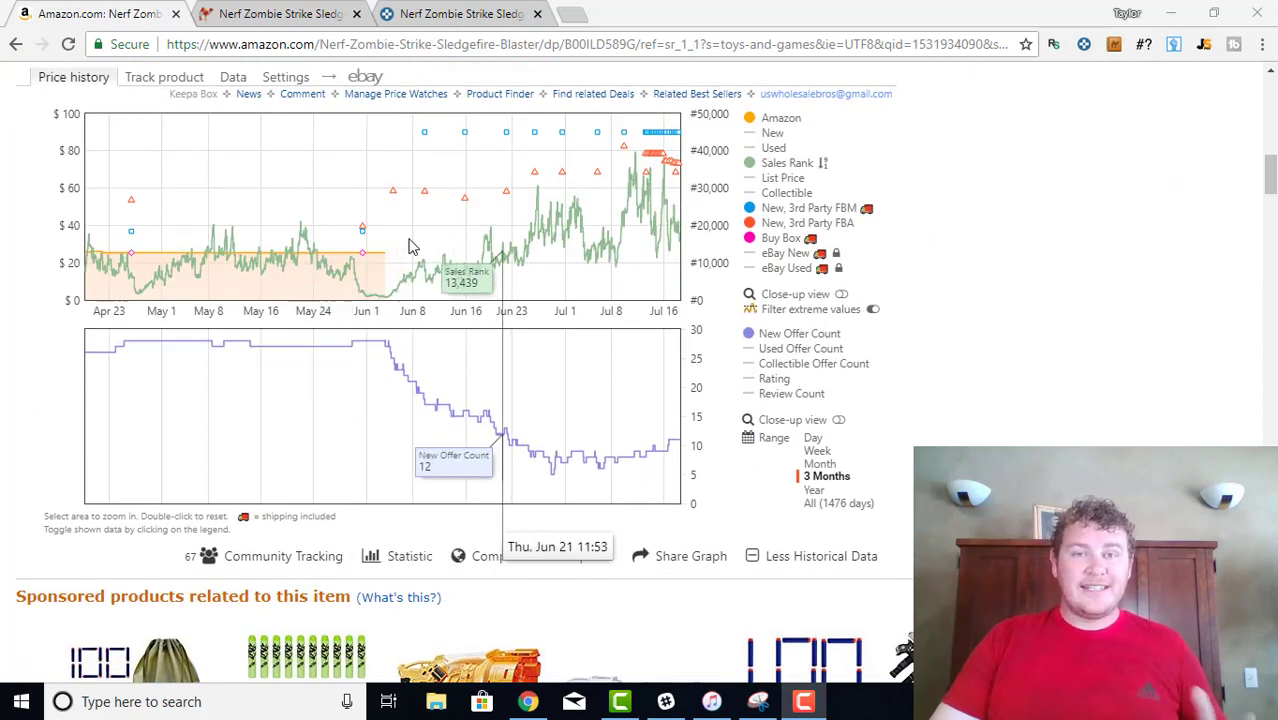
click(818, 490)
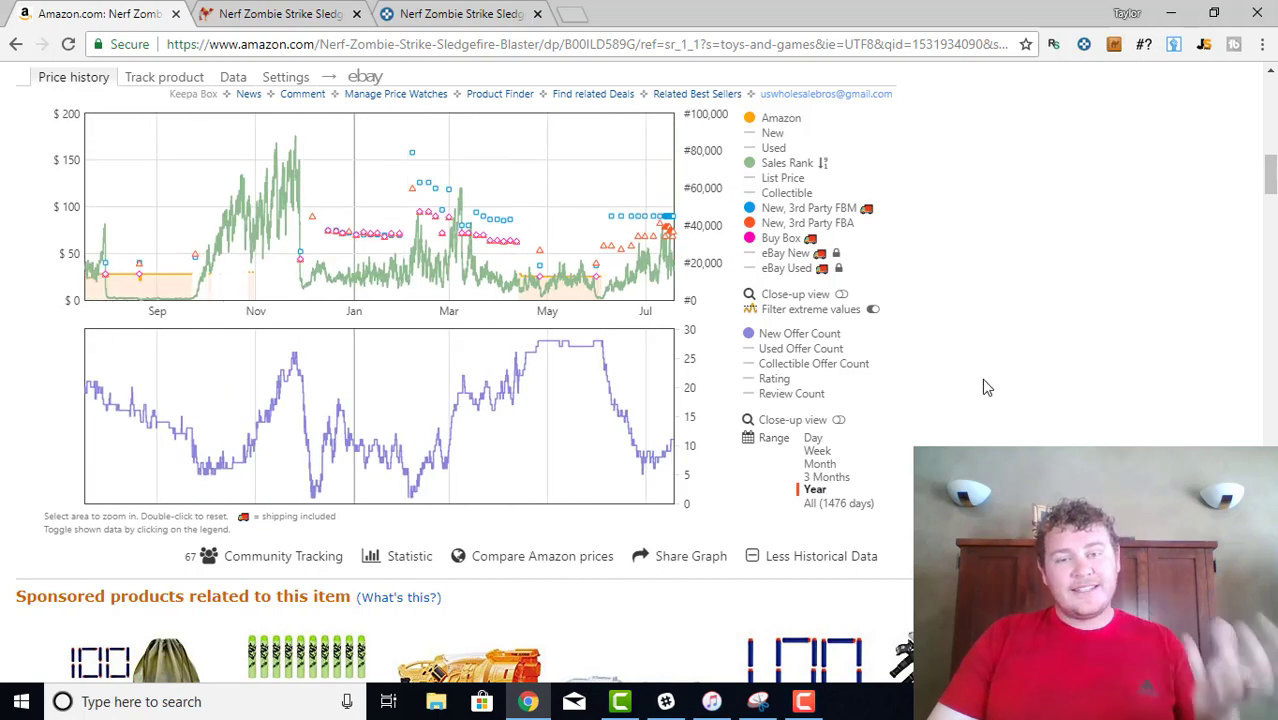
scroll(1108, 95, up, 1)
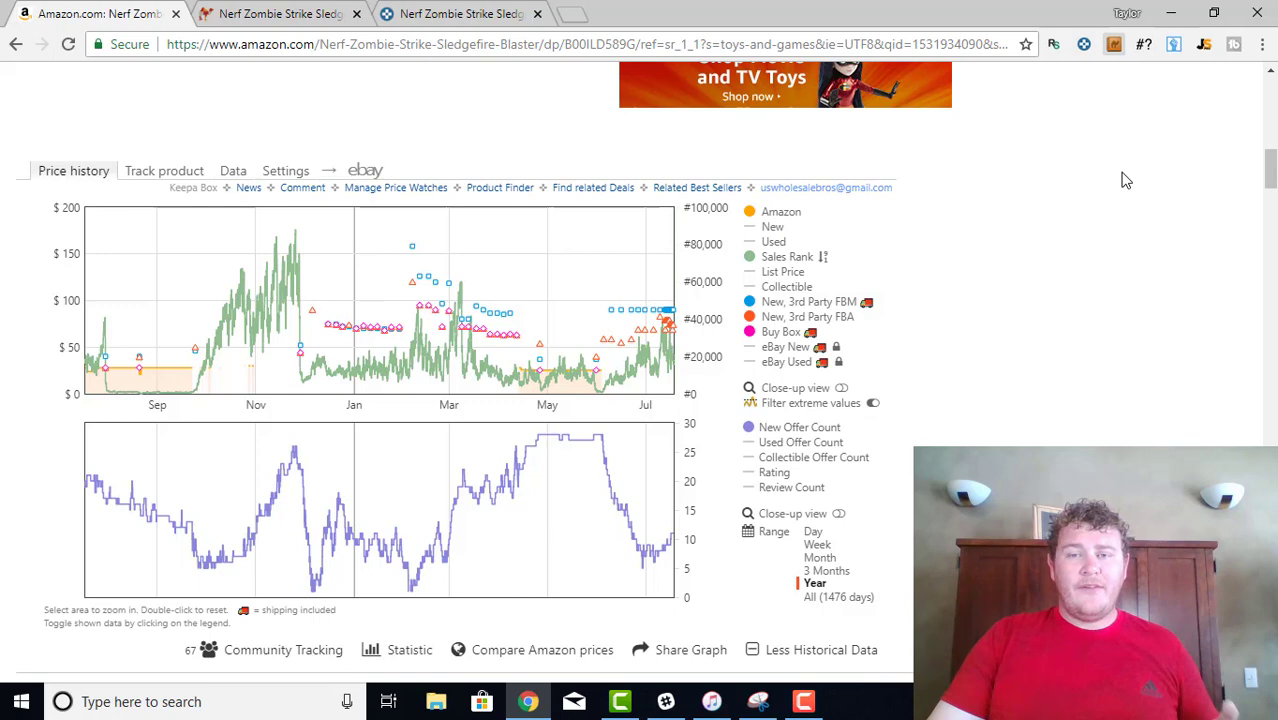
Close the popup and zoom Keepa's 3 Months charts into roughly Jun 8–Jul 16.
click(1158, 268)
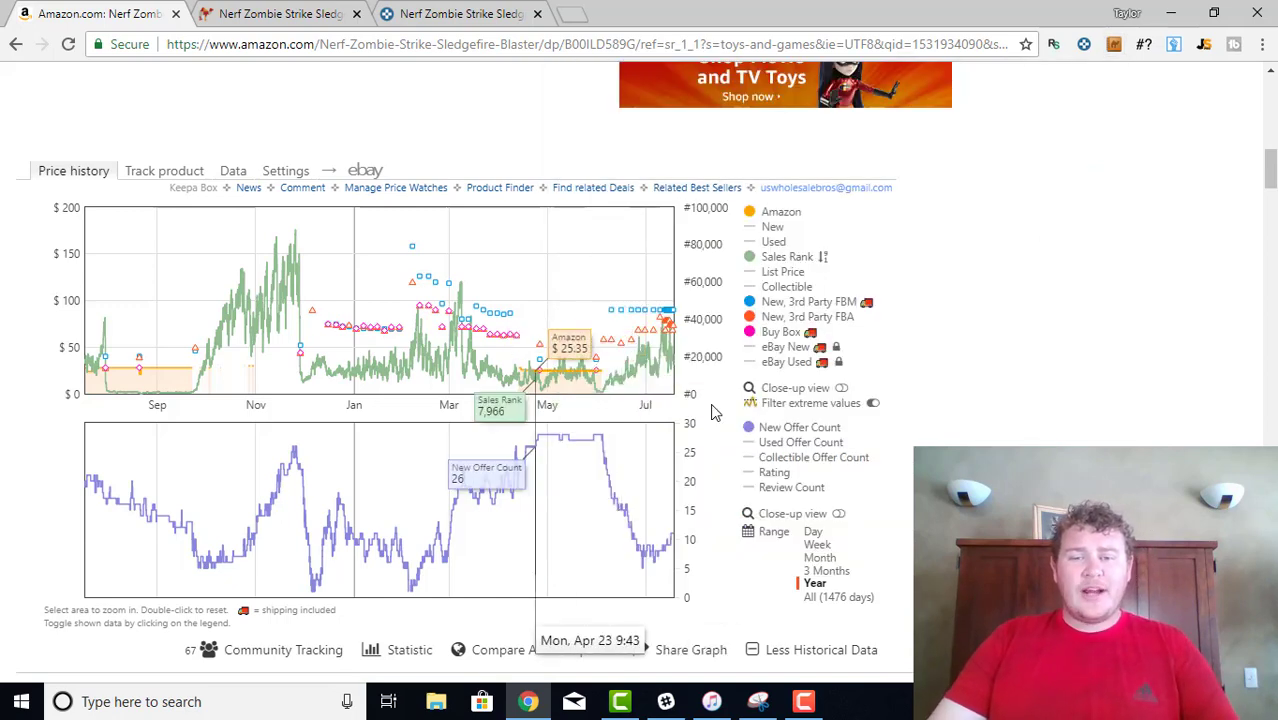
click(829, 572)
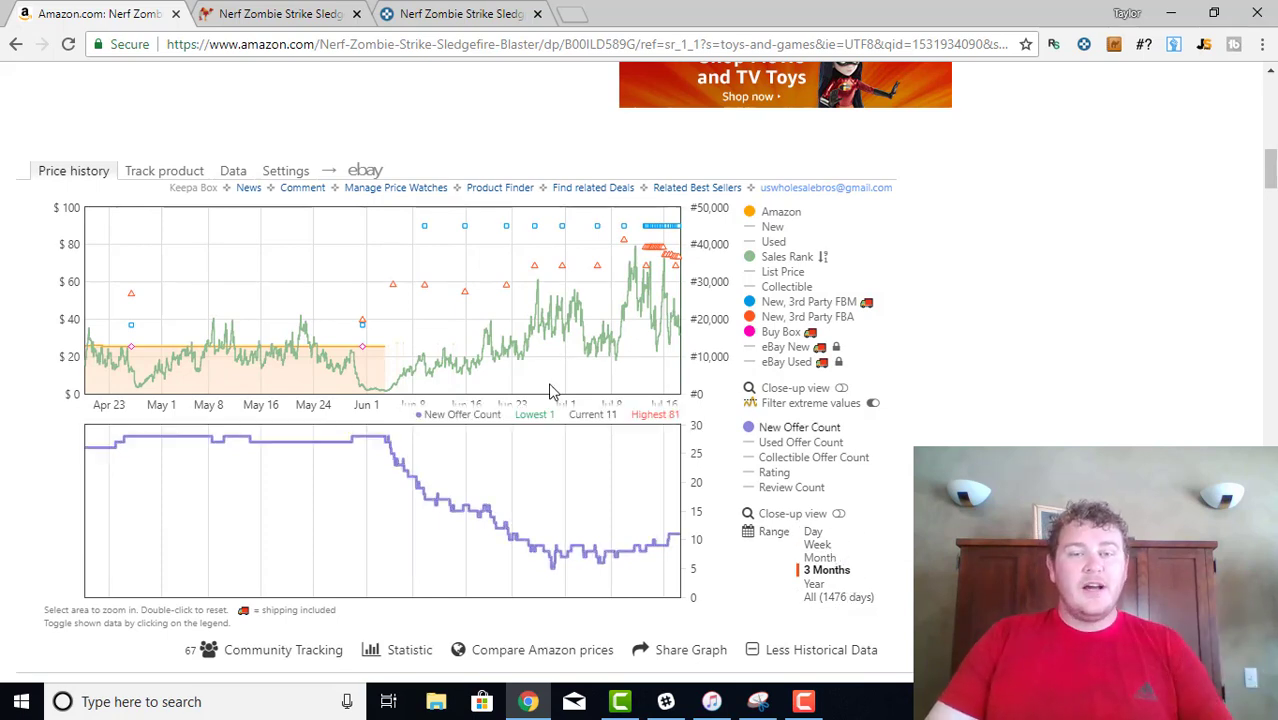
drag(389, 440, 698, 533)
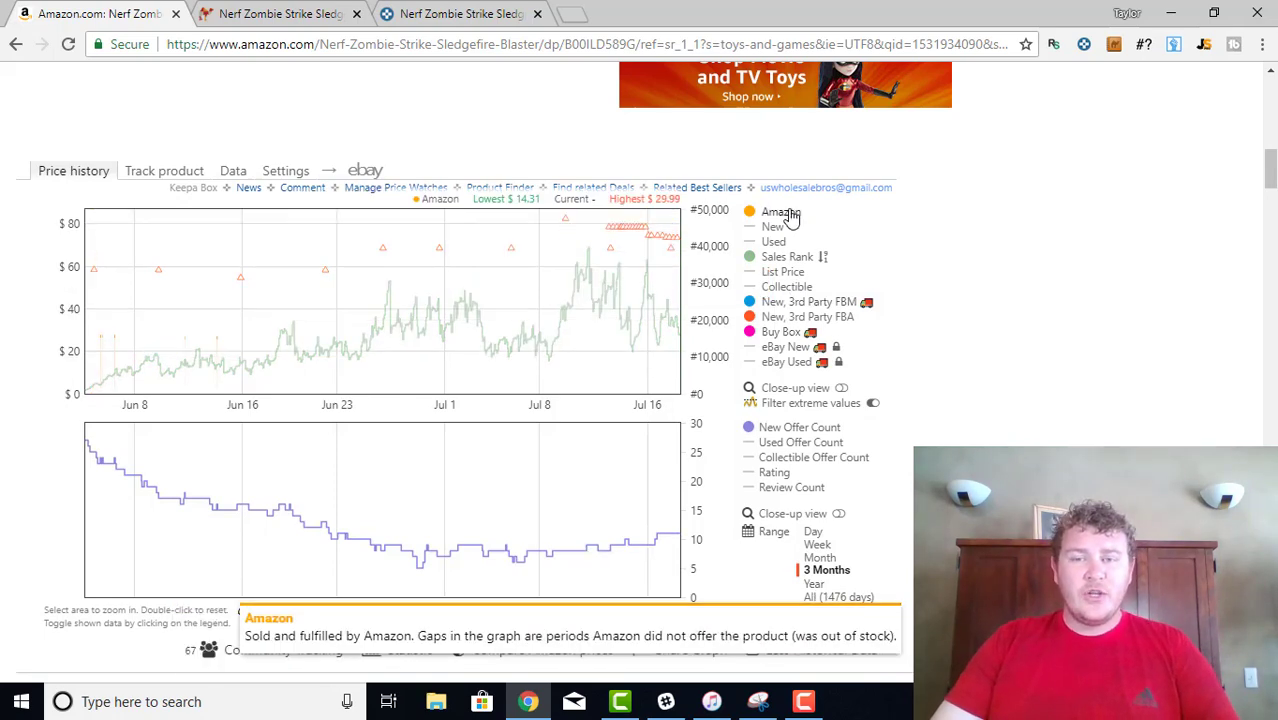
mouse_move(780, 212)
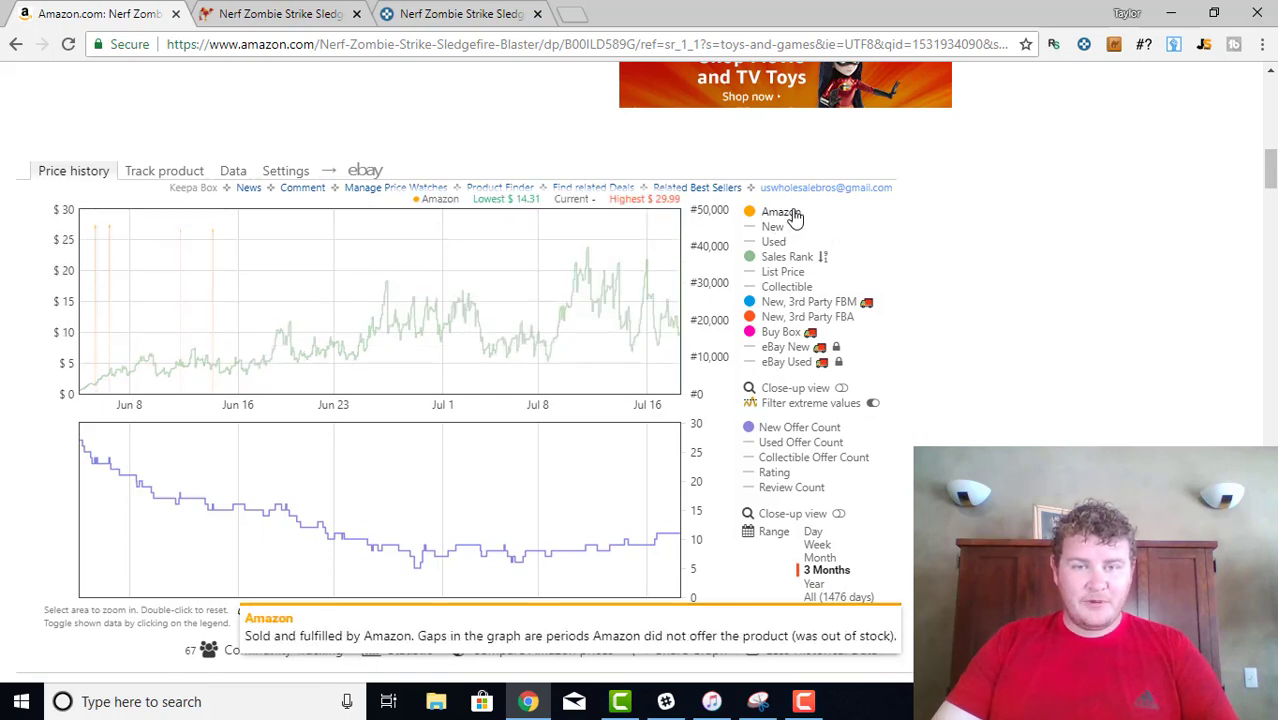
Reset Keepa's charts to the full 3 Months span, Apr 23–Jul 16, with the Amazon line showing.
click(785, 213)
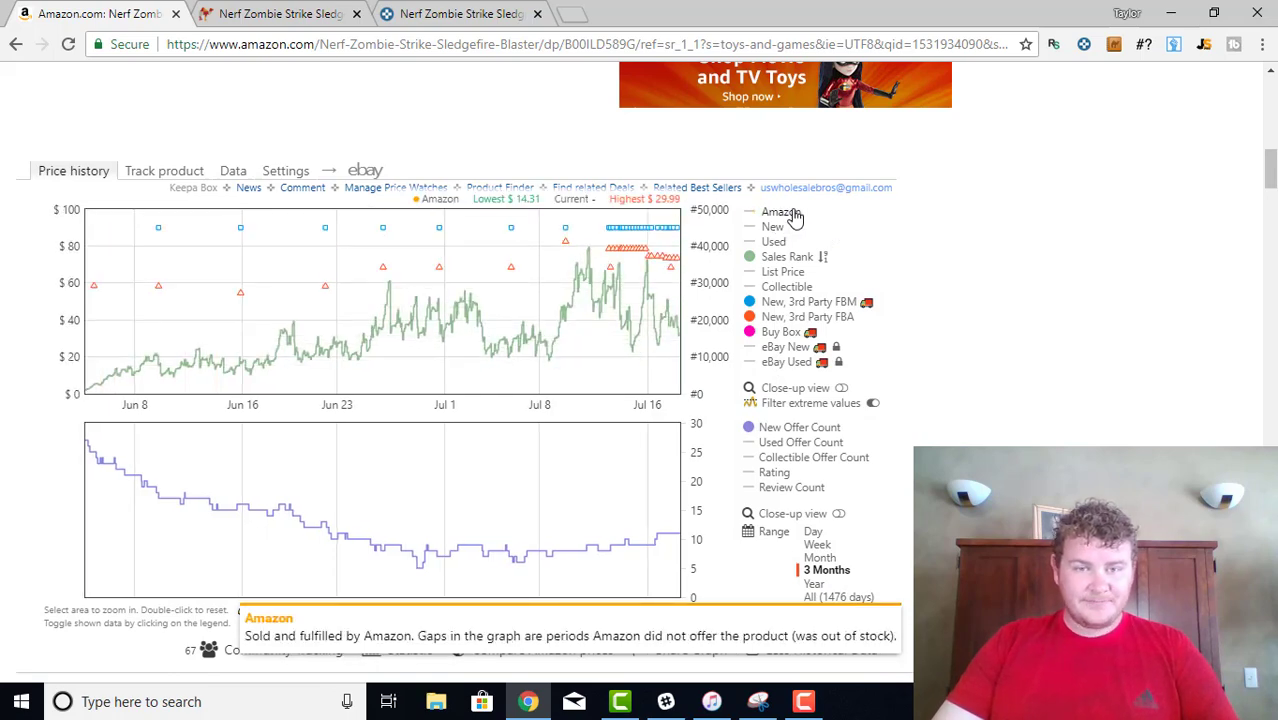
click(814, 584)
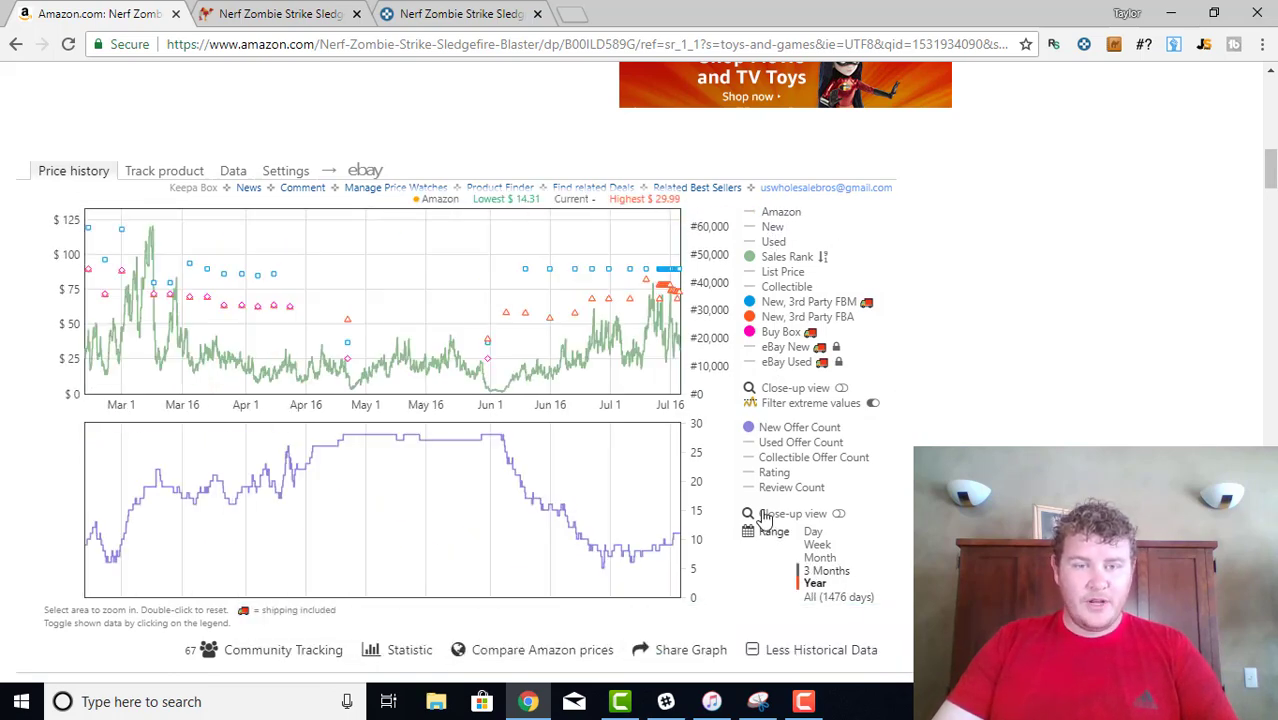
click(815, 571)
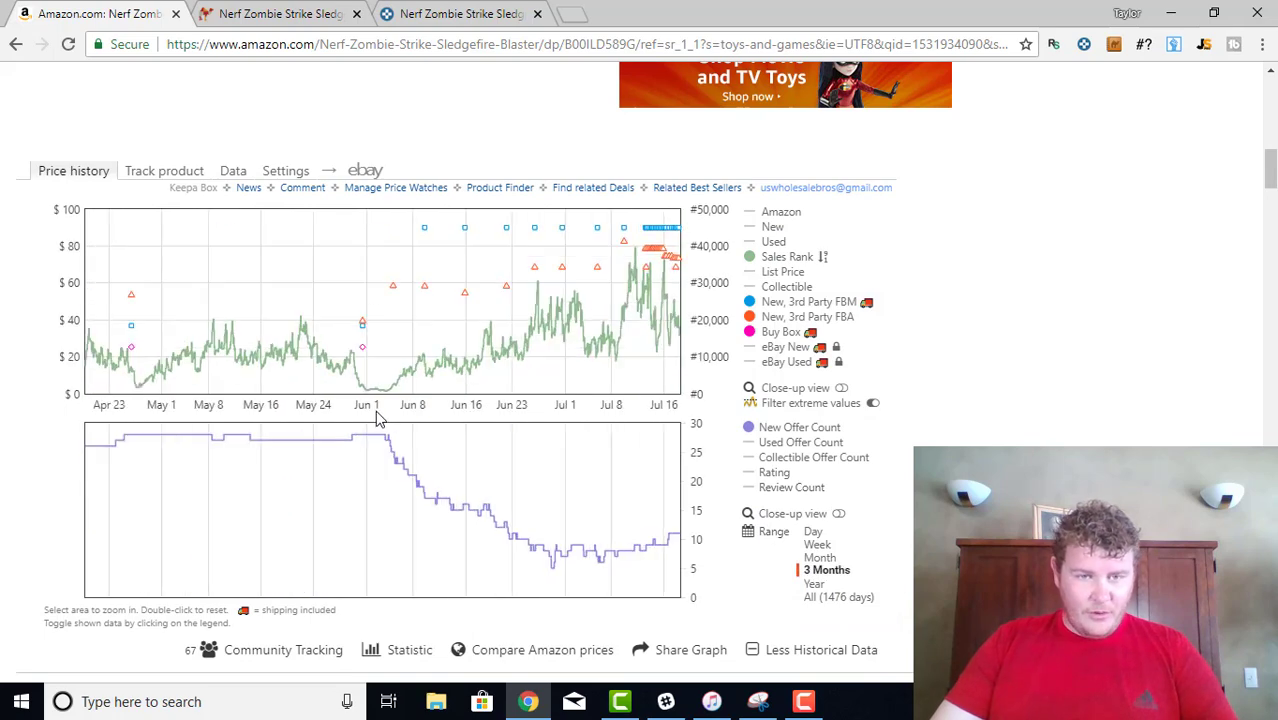
click(772, 212)
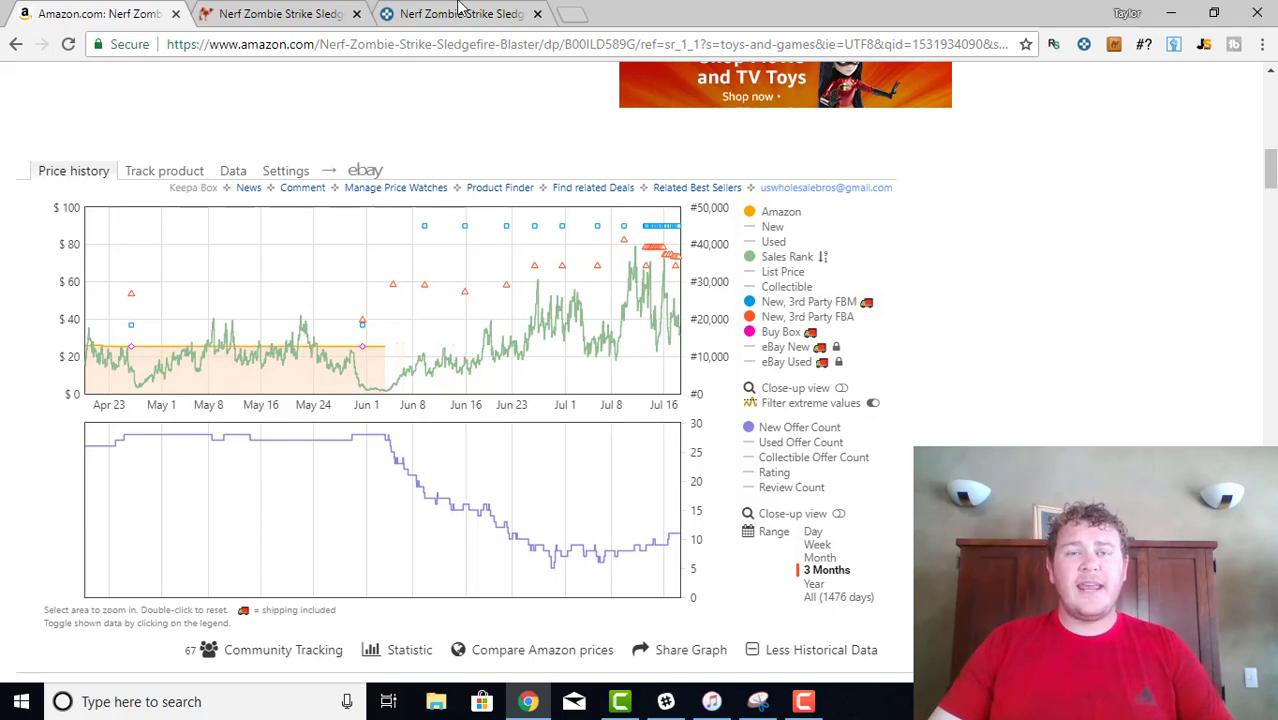
On CamelCamelCamel, view the blaster's sales-rank history limited to the last year.
click(298, 14)
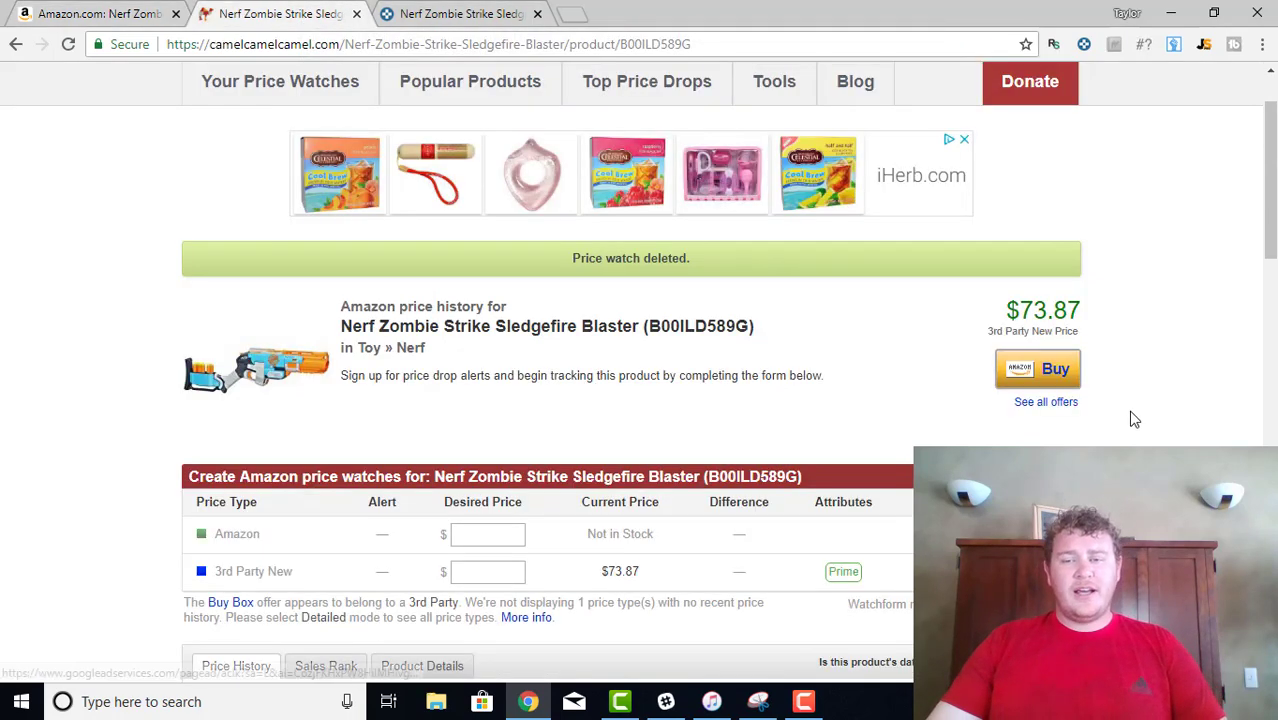
scroll(1134, 419, down, 3)
scroll(1134, 419, down, 3)
scroll(1100, 425, up, 1)
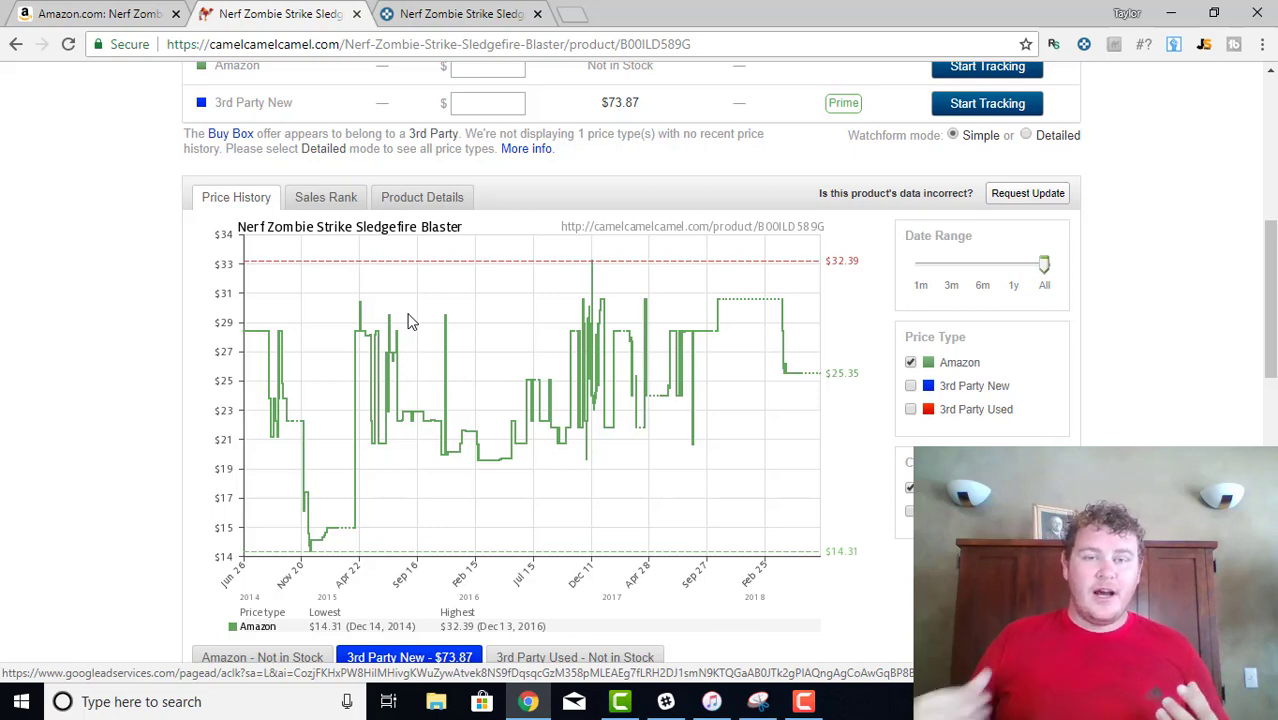
click(310, 203)
scroll(89, 320, down, 2)
scroll(89, 324, down, 2)
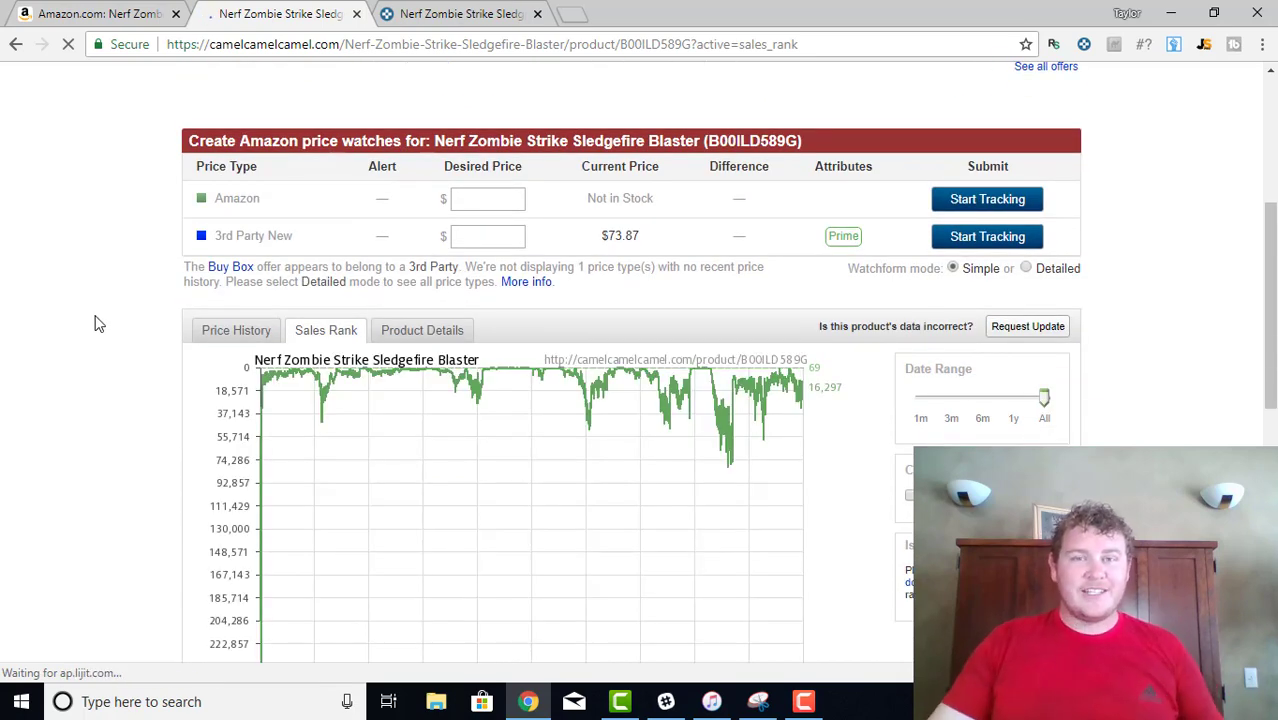
scroll(97, 322, down, 1)
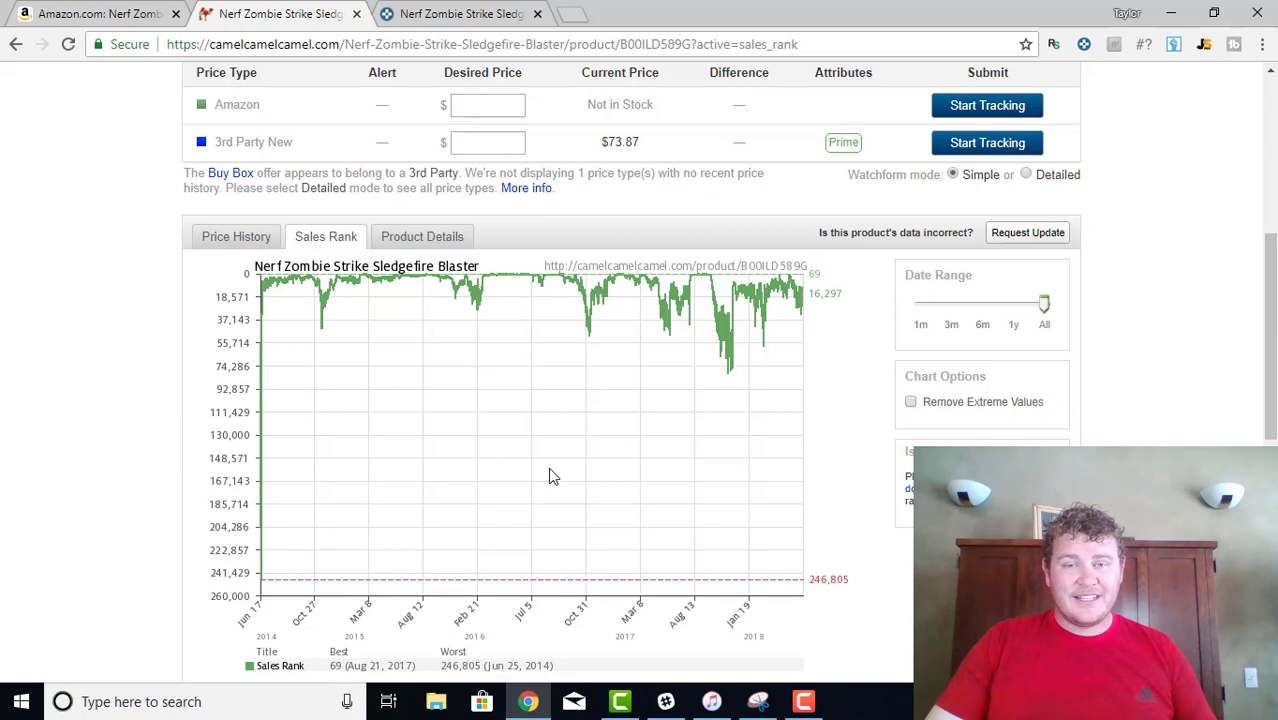
click(1018, 322)
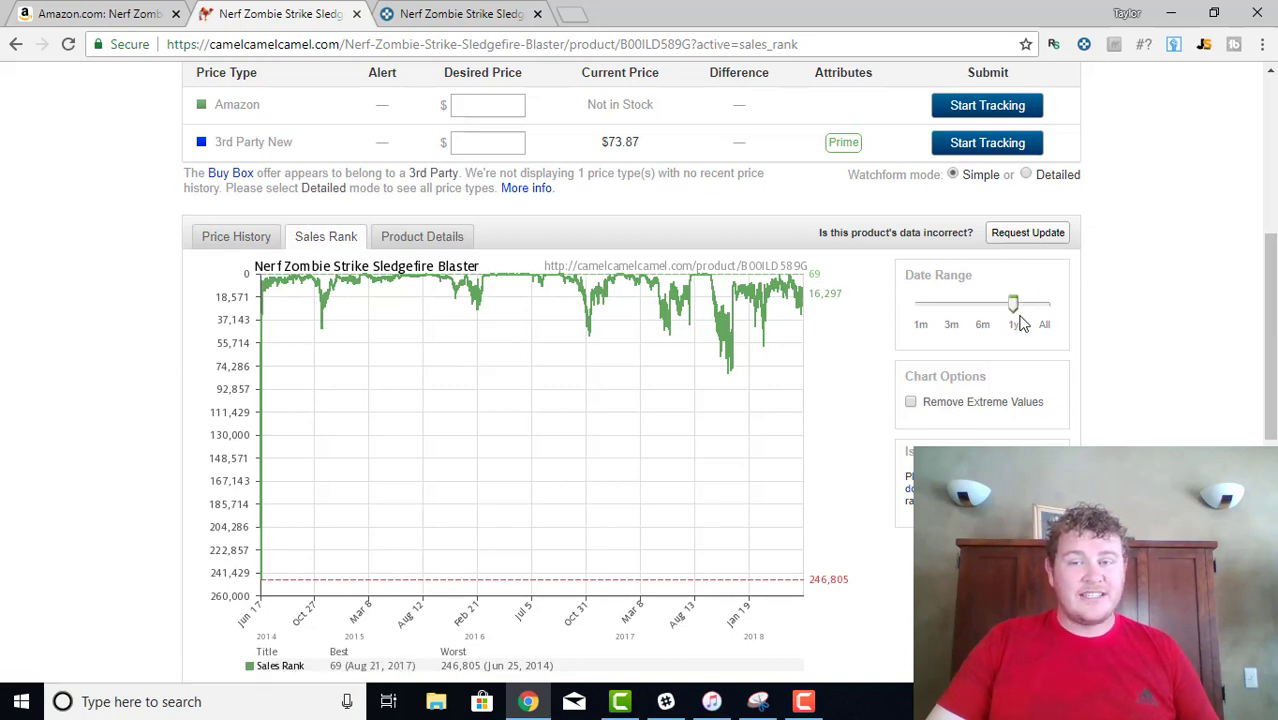
Show CamelCamelCamel's Amazon price-history chart going back to 2014.
click(250, 237)
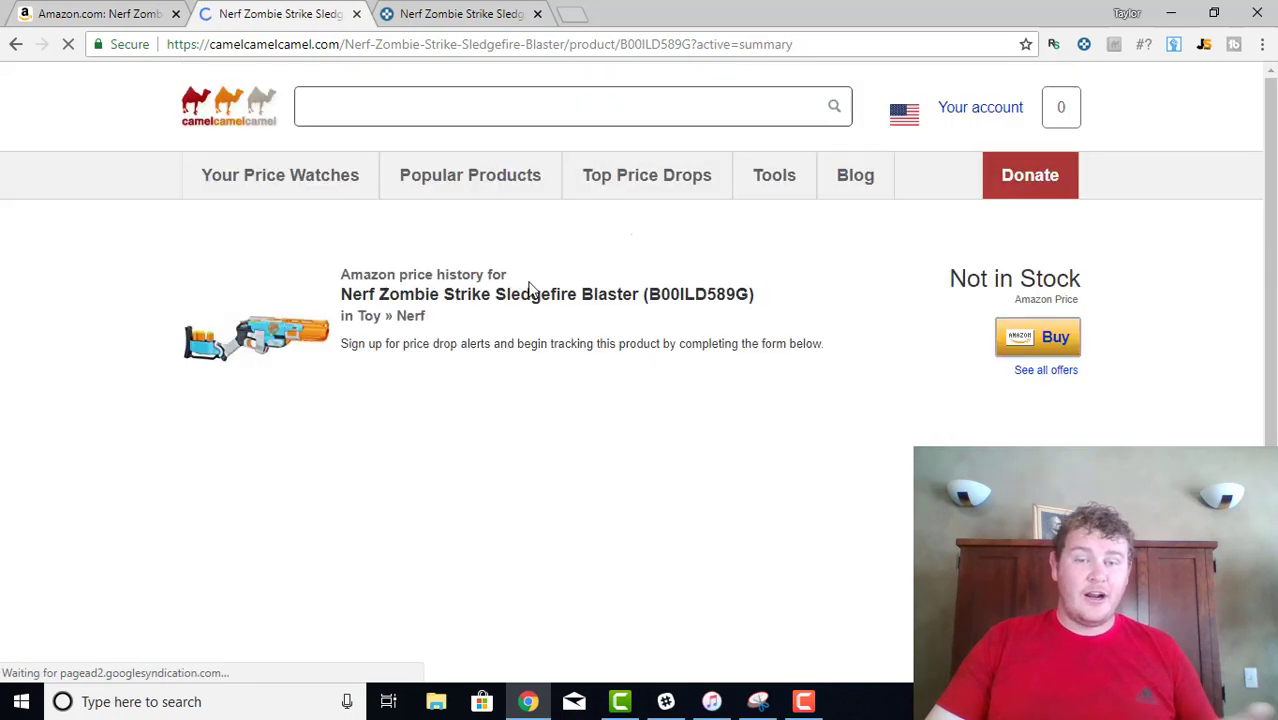
scroll(410, 410, down, 3)
scroll(425, 400, down, 2)
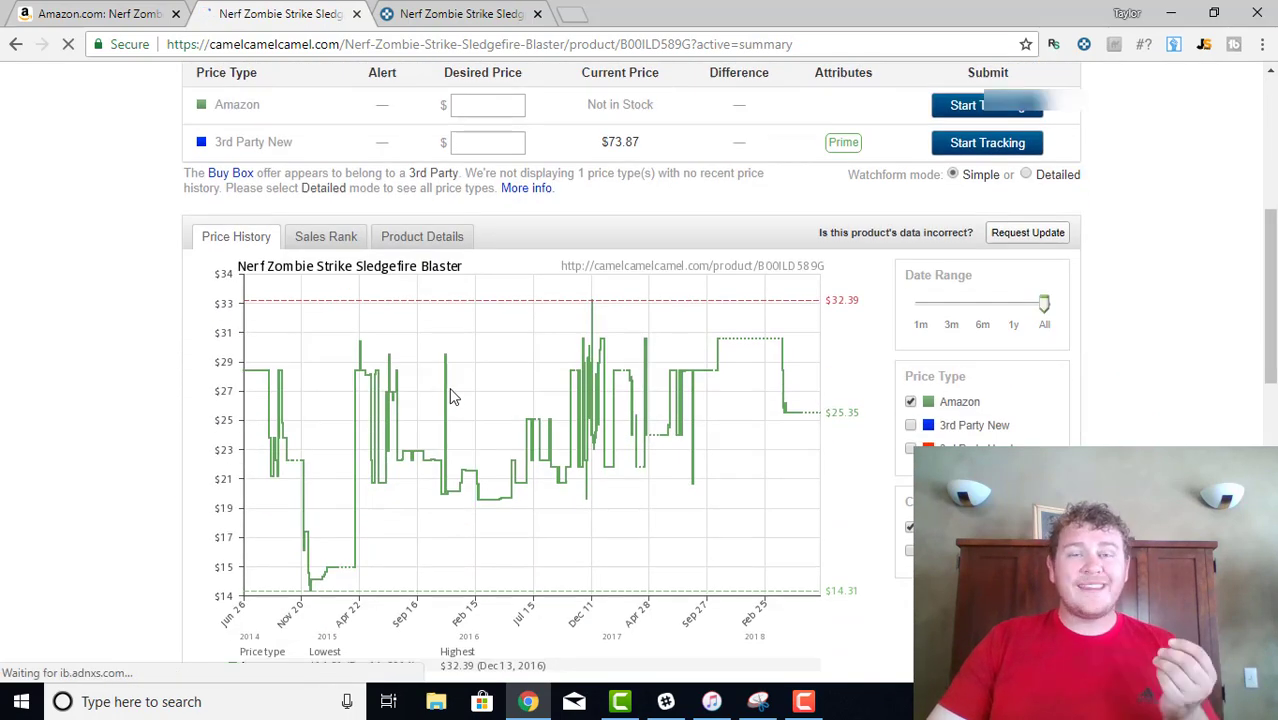
On Keepa, zoom the blaster's price and sales-rank chart to Jun 29–Jul 7.
key(ctrl+Tab)
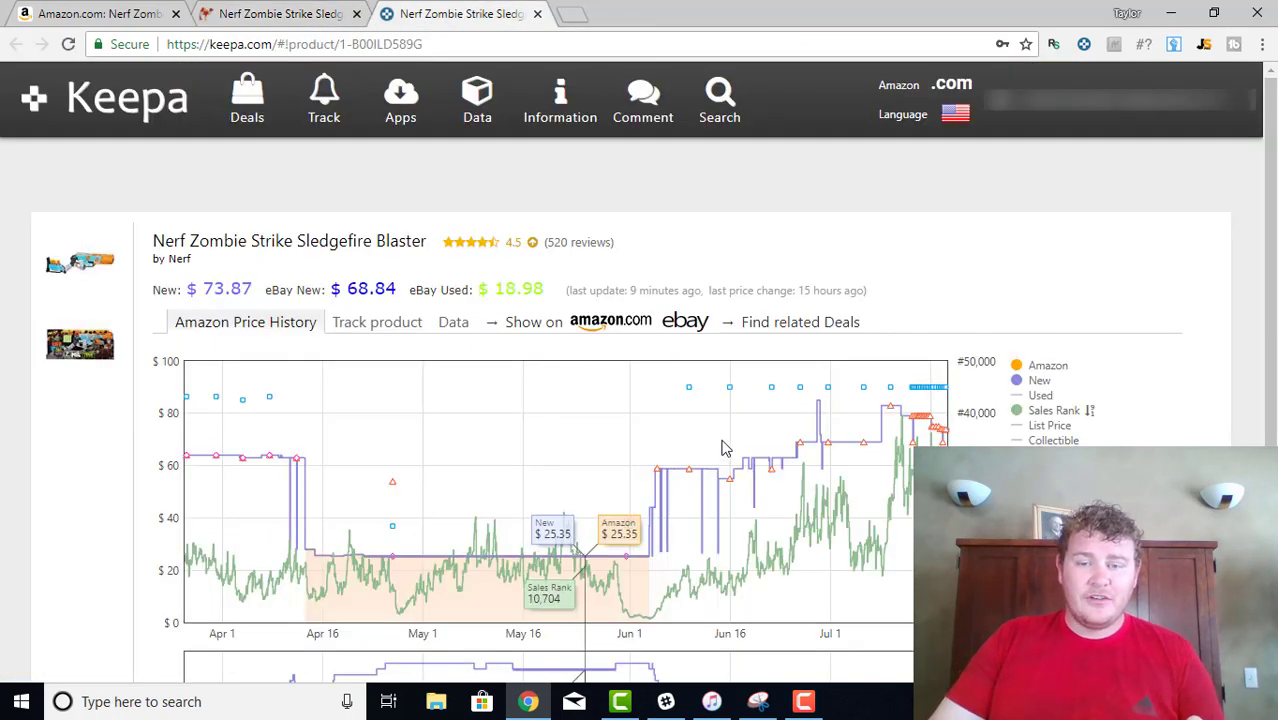
scroll(725, 448, down, 2)
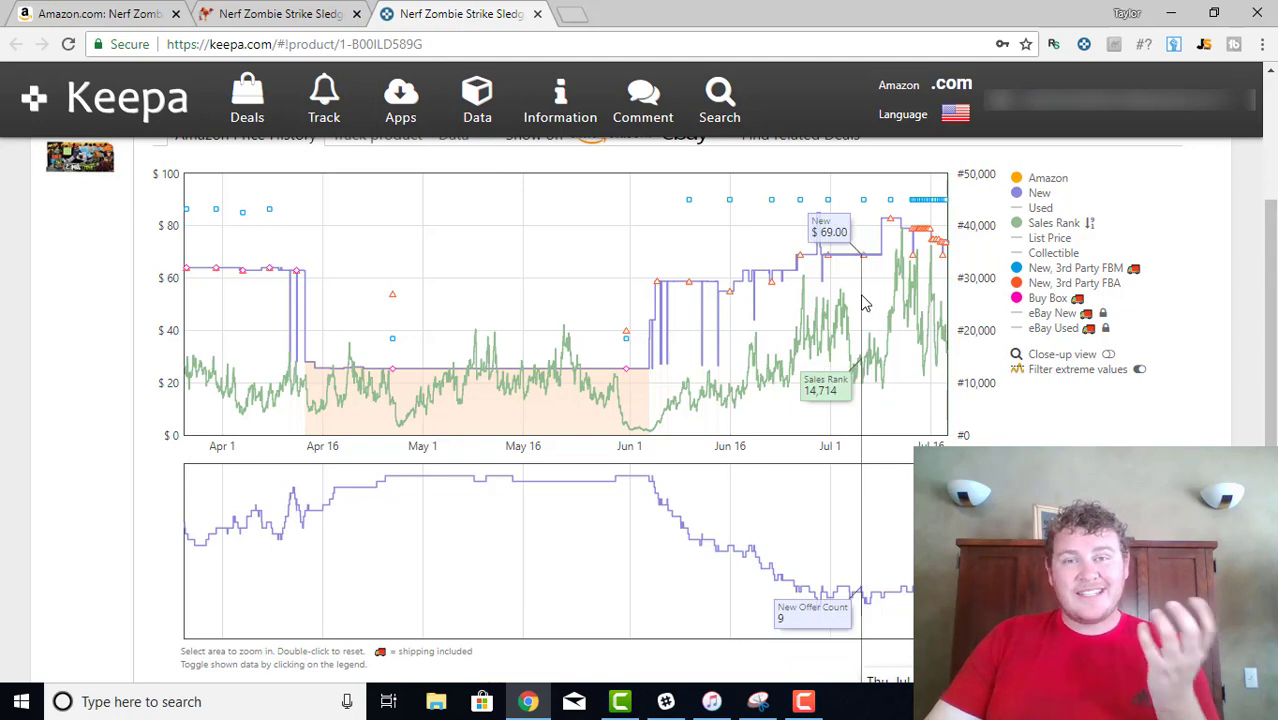
drag(817, 350, 873, 356)
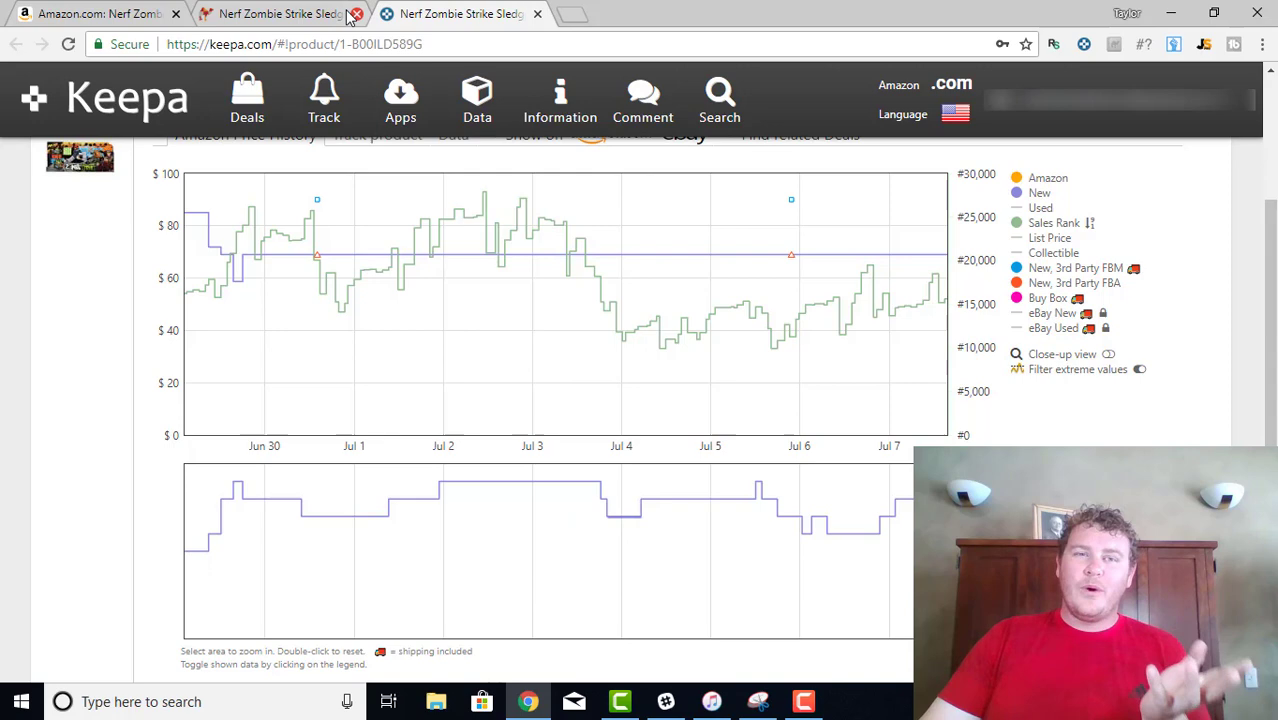
Add the 3rd Party New line to CamelCamelCamel's price chart and set its range to 3m.
click(290, 13)
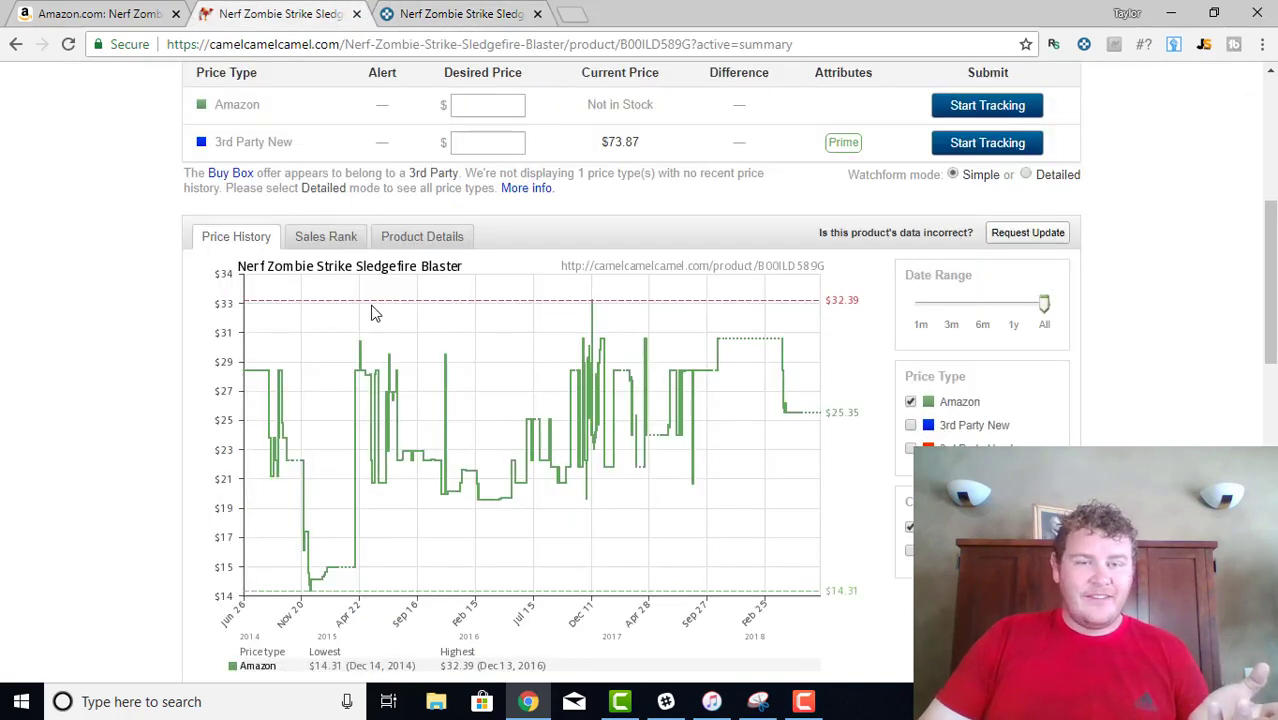
click(1001, 427)
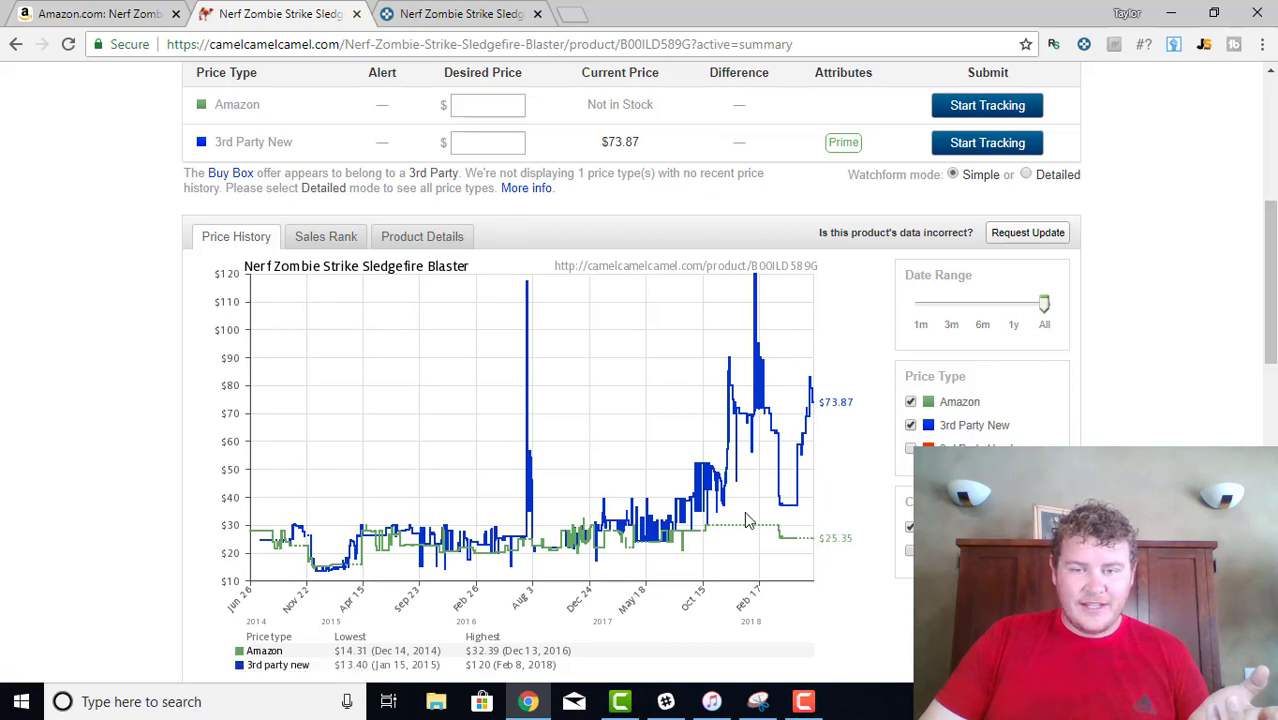
click(951, 325)
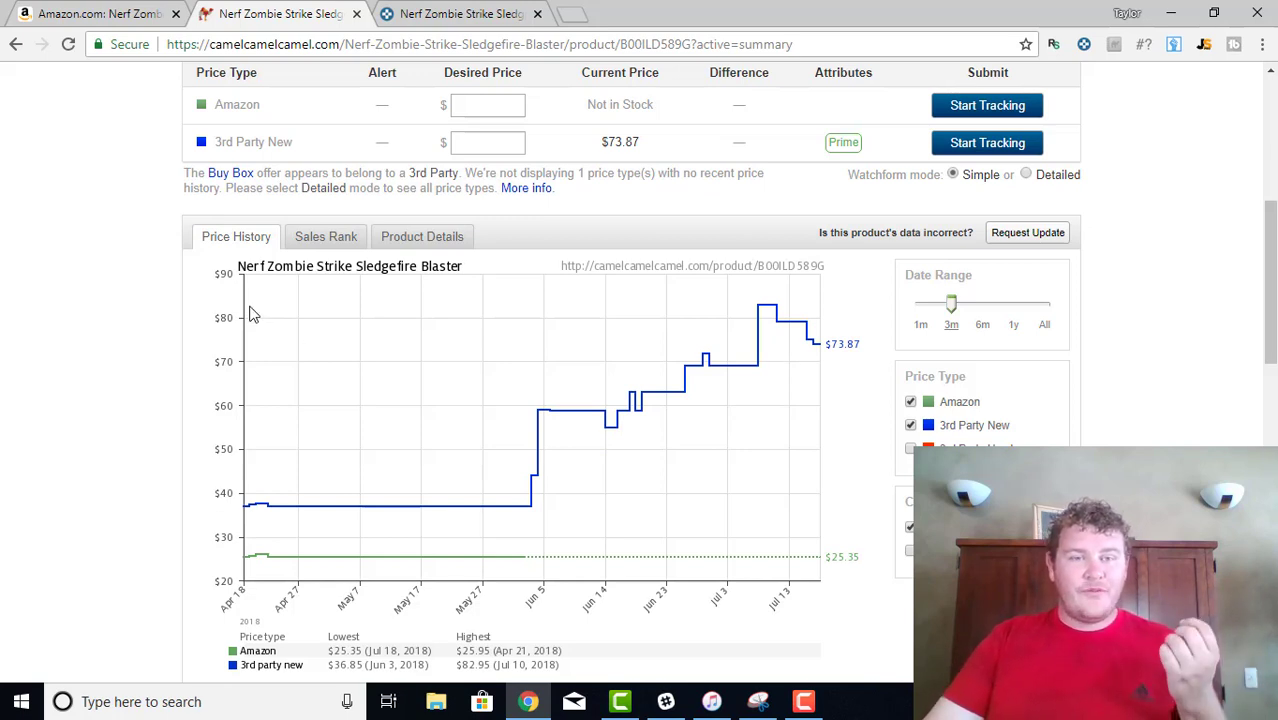
Check CamelCamelCamel's 3m sales-rank chart, then return to Price History and the Keepa tab.
click(323, 239)
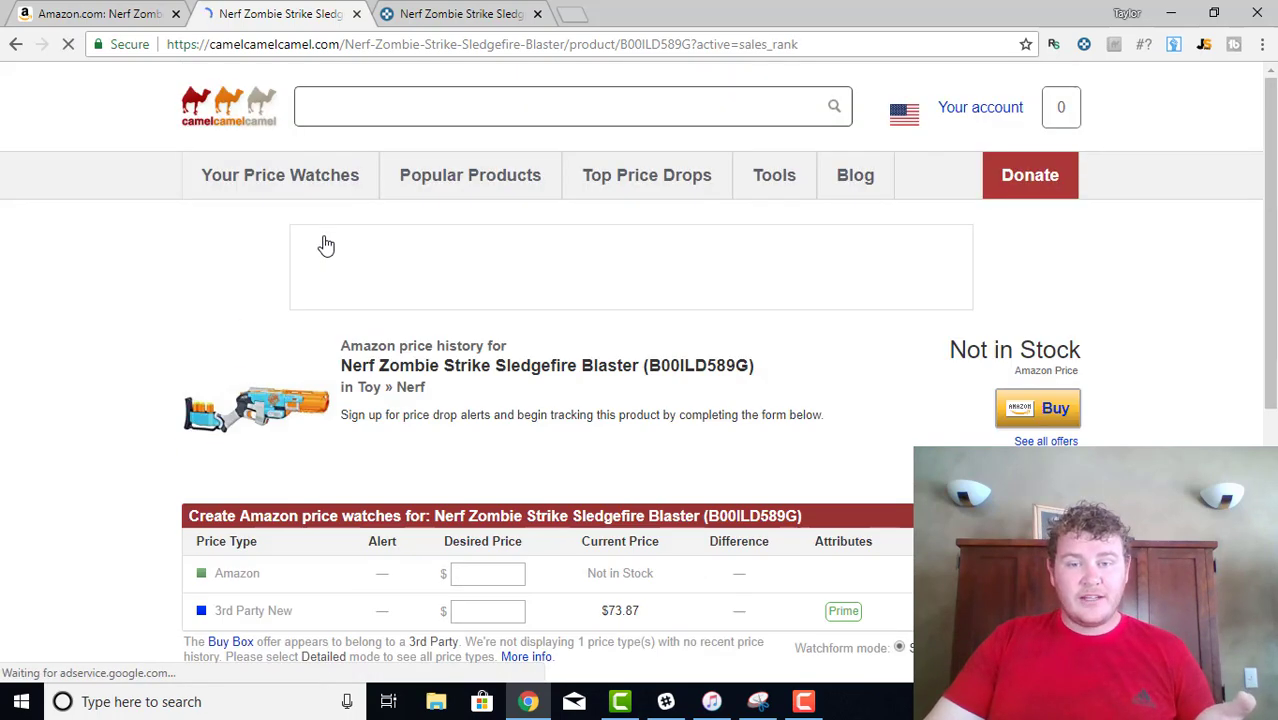
scroll(772, 358, down, 5)
scroll(775, 365, down, 2)
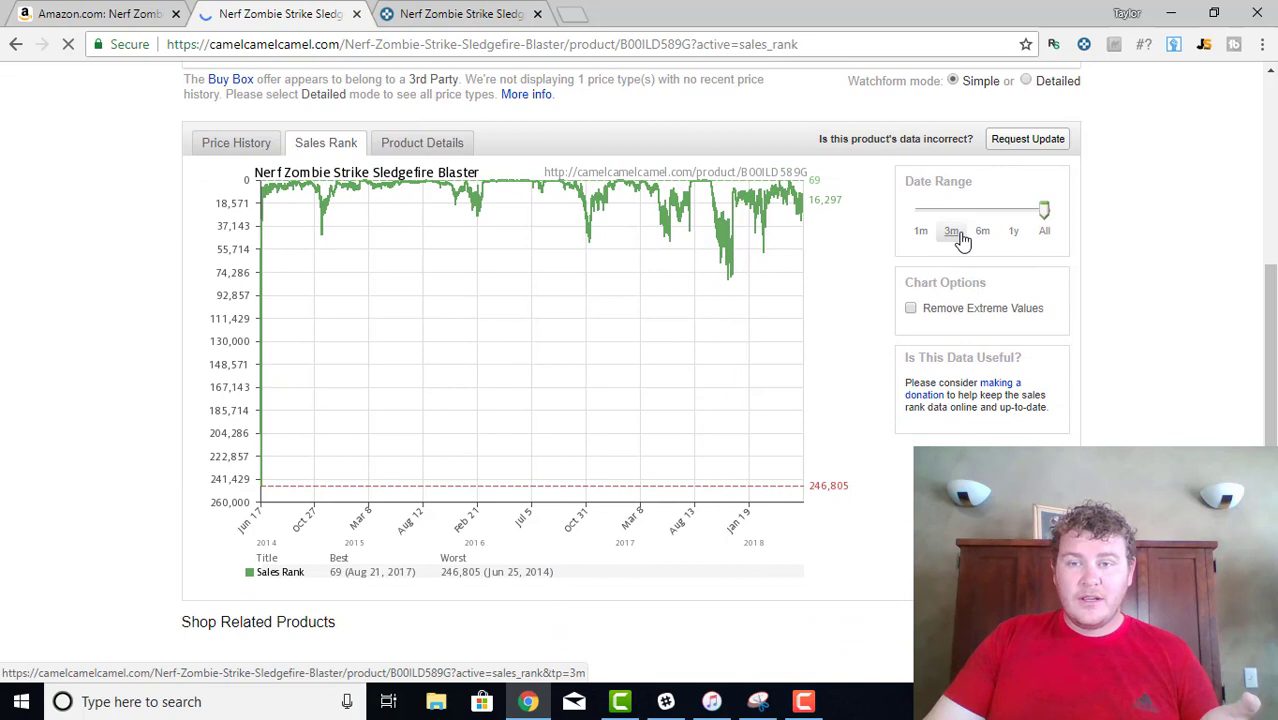
click(952, 232)
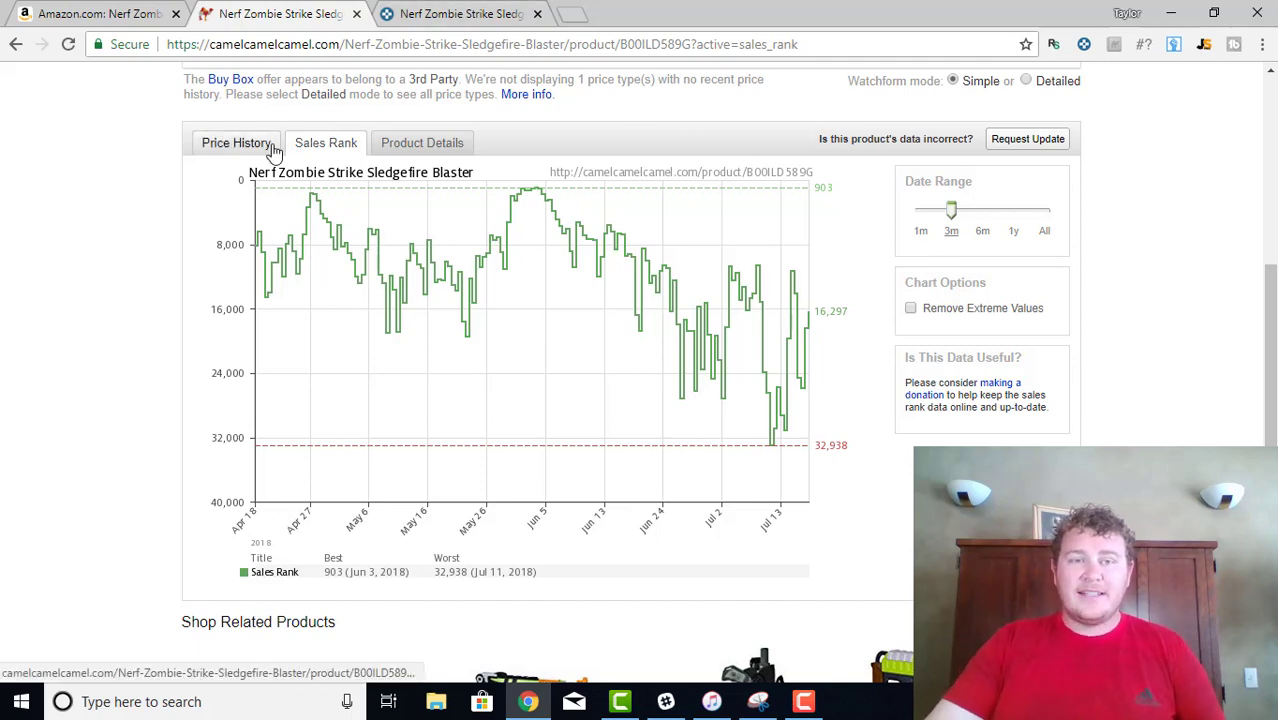
click(205, 142)
click(476, 13)
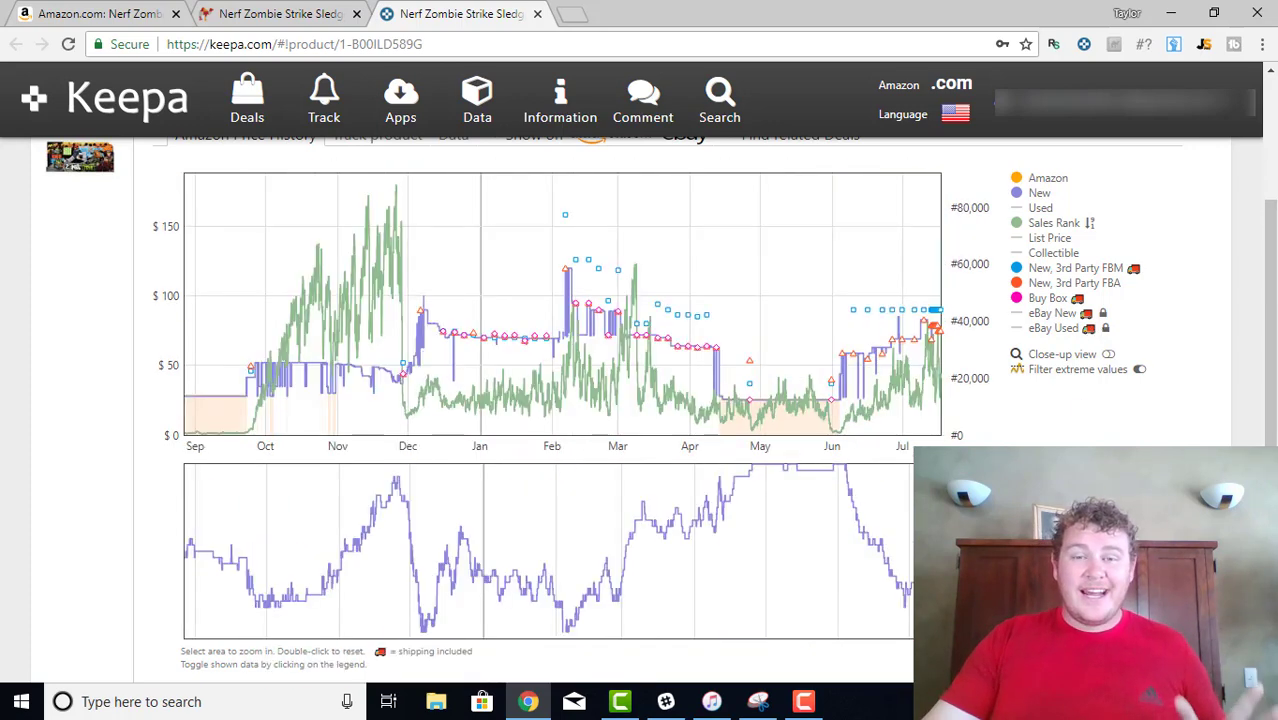
Reset Keepa's chart zoom to show the full August–July year.
double_click(560, 300)
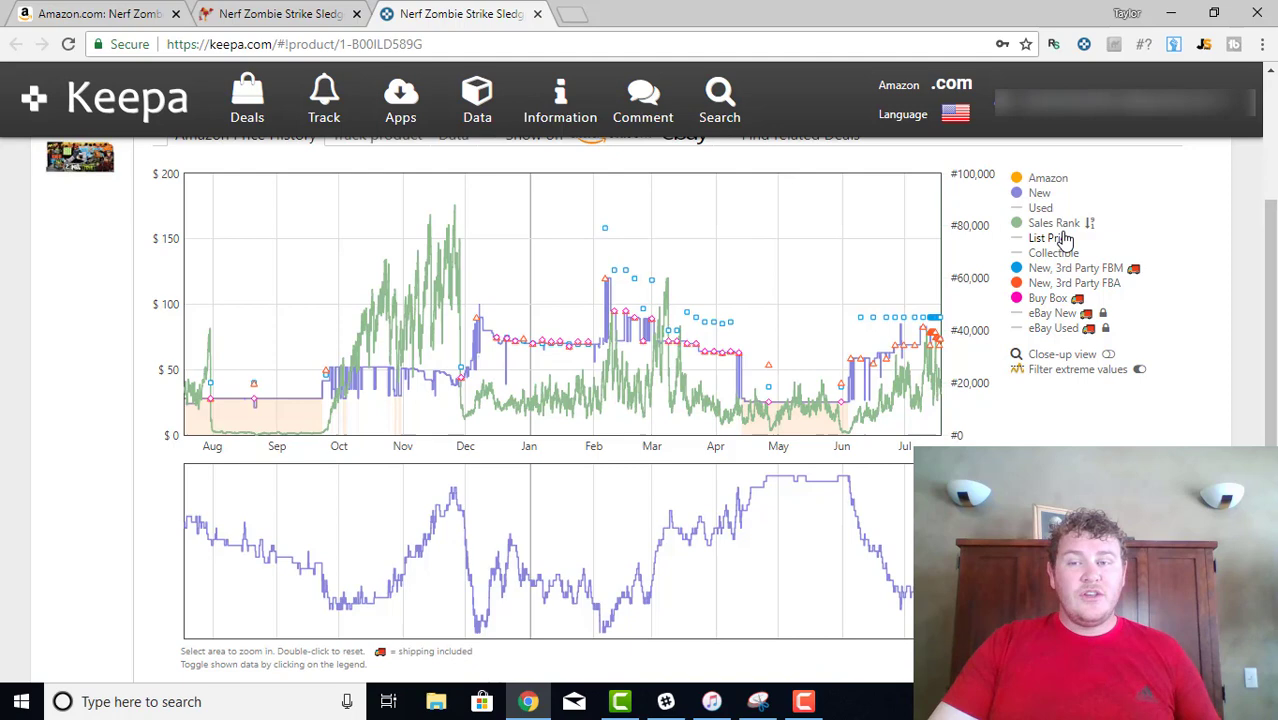
Drop outlying values so Keepa's year-long price chart tops out at $150.
click(1118, 370)
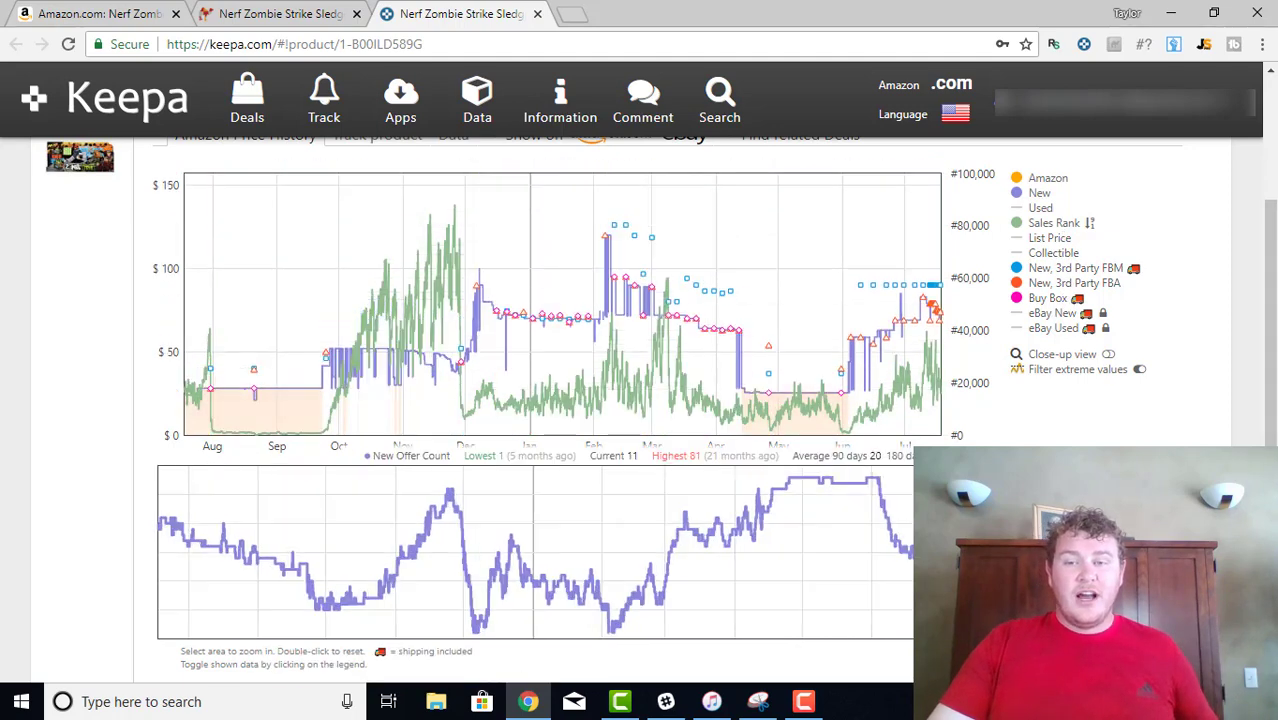
scroll(1100, 370, down, 2)
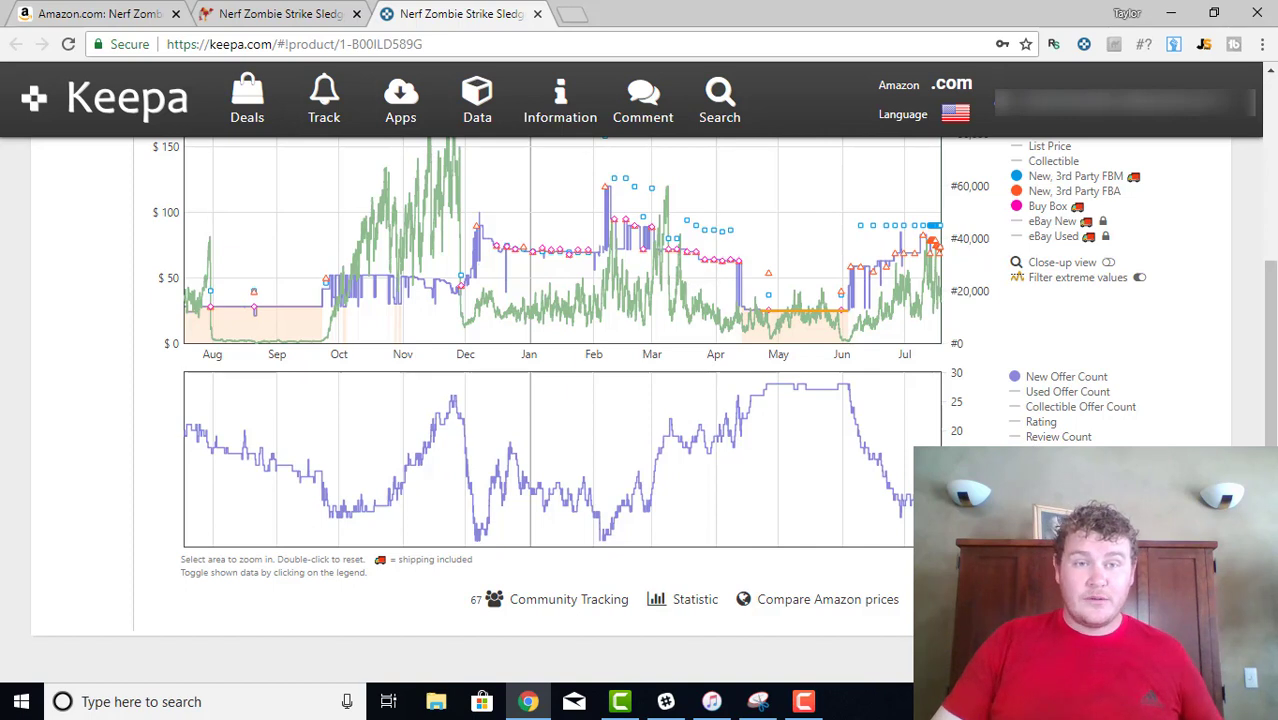
mouse_move(466, 356)
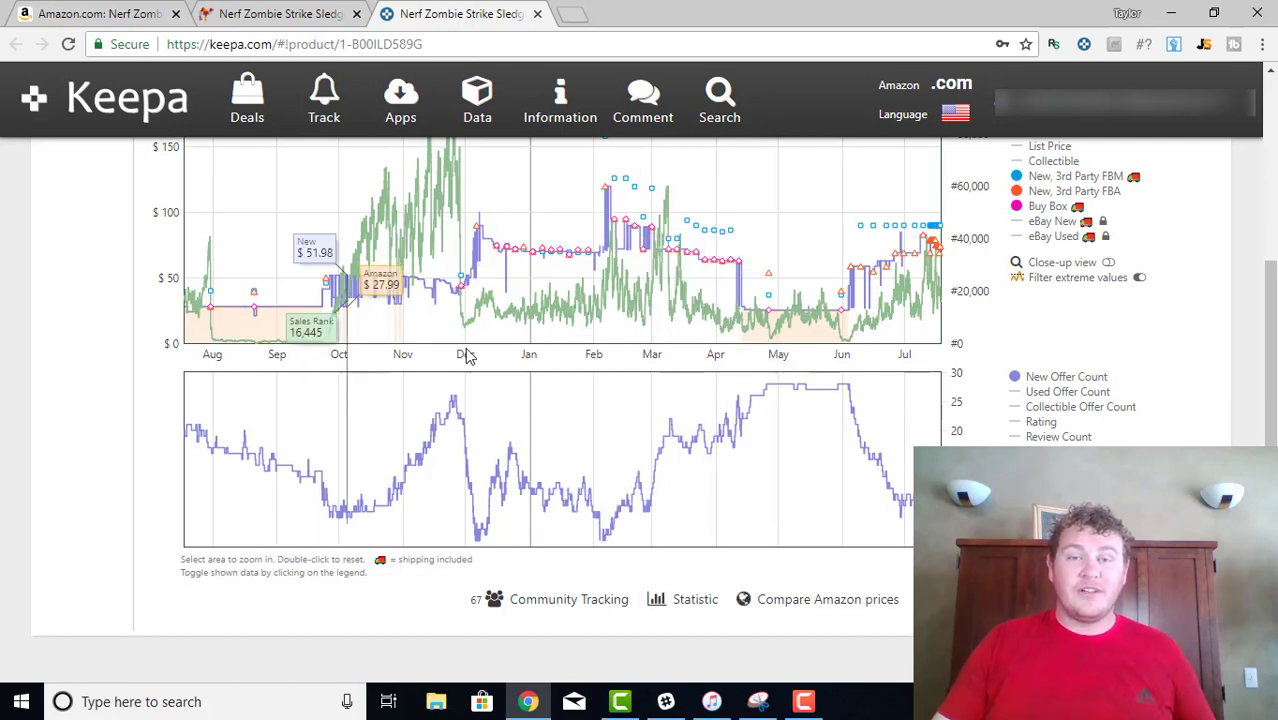
key(ctrl+1)
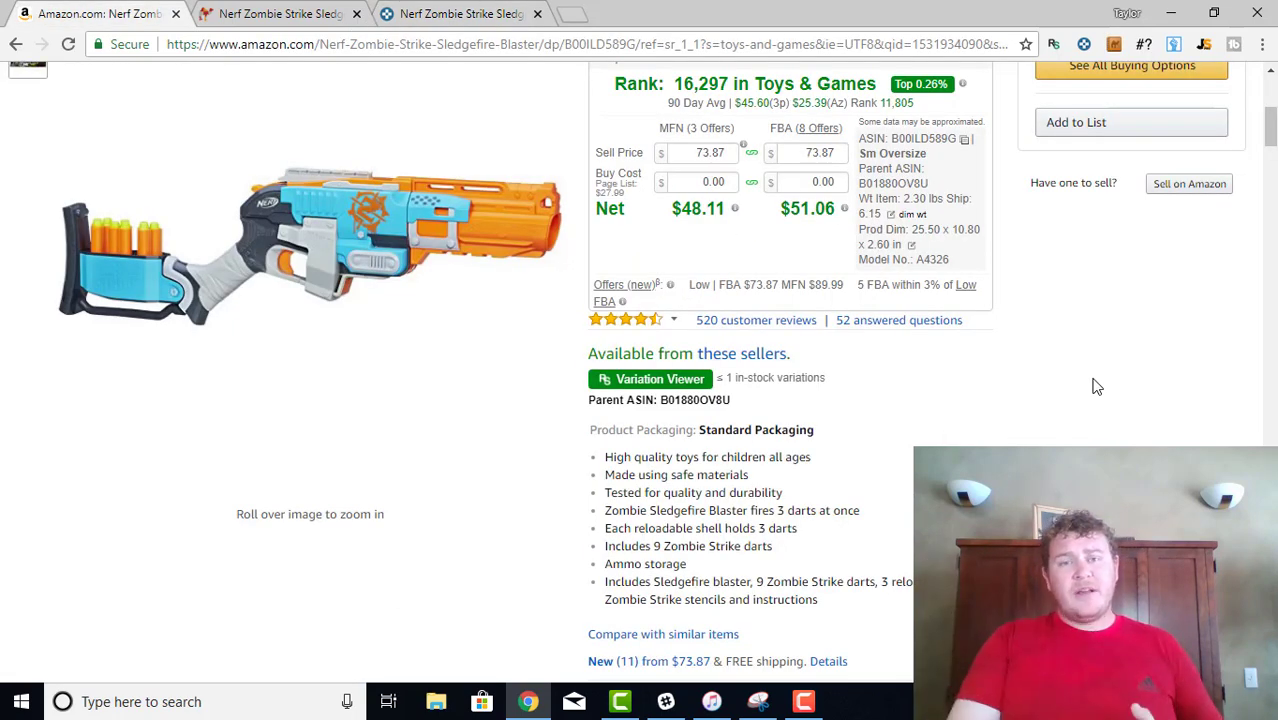